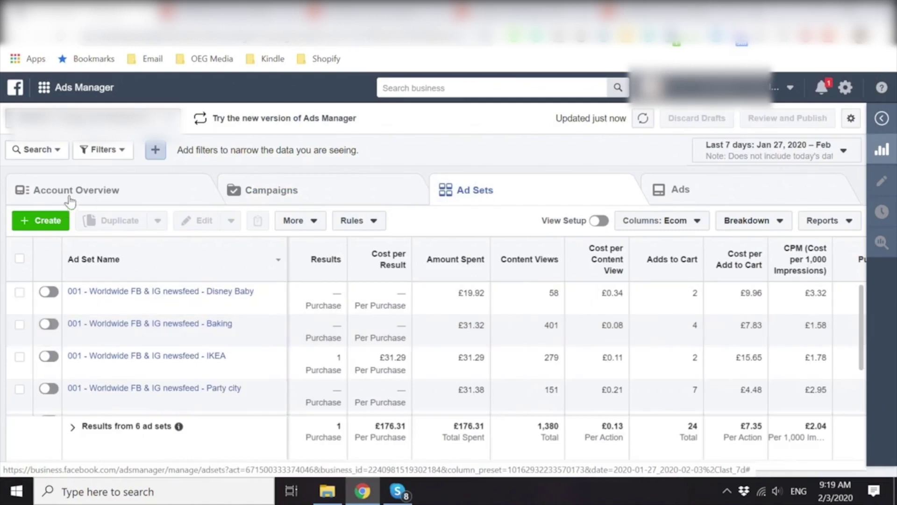
- Go to Automated Rules under Advertise in the business tools menu
left_click(75, 87)
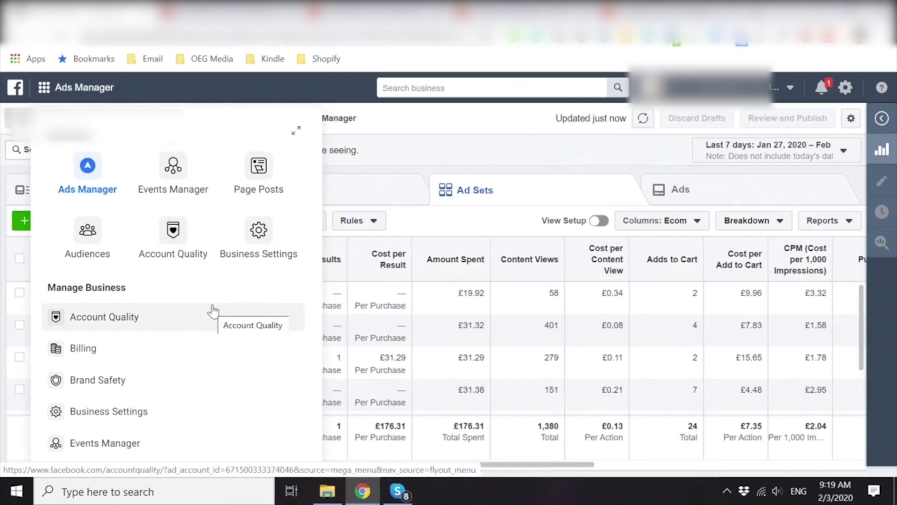
scroll(194, 316, "down", 7)
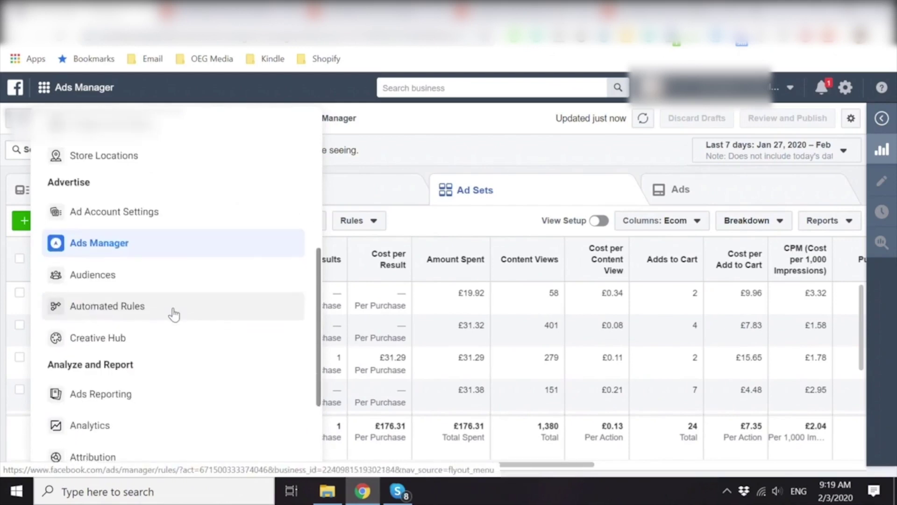
left_click(172, 314)
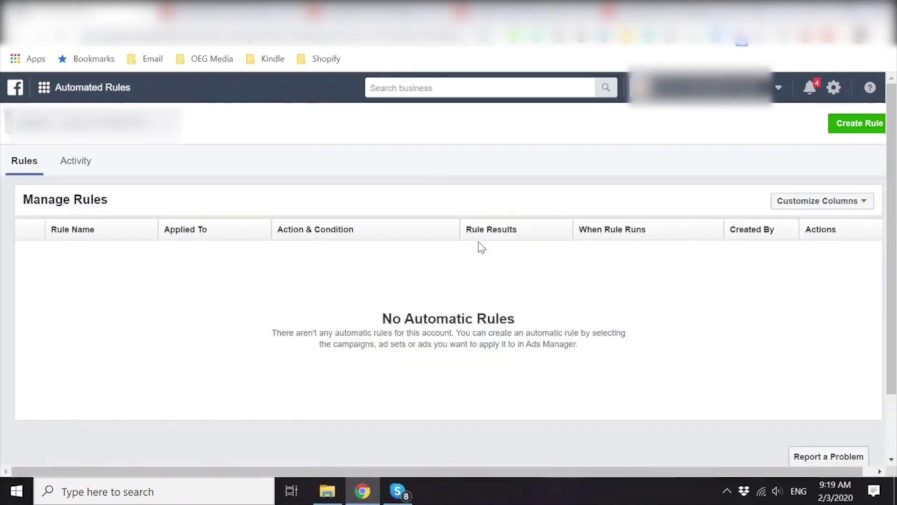
- Create a rule with condition Cost Per Result > £23.00, removing the Lifetime Impressions > 8000 condition
left_click(861, 127)
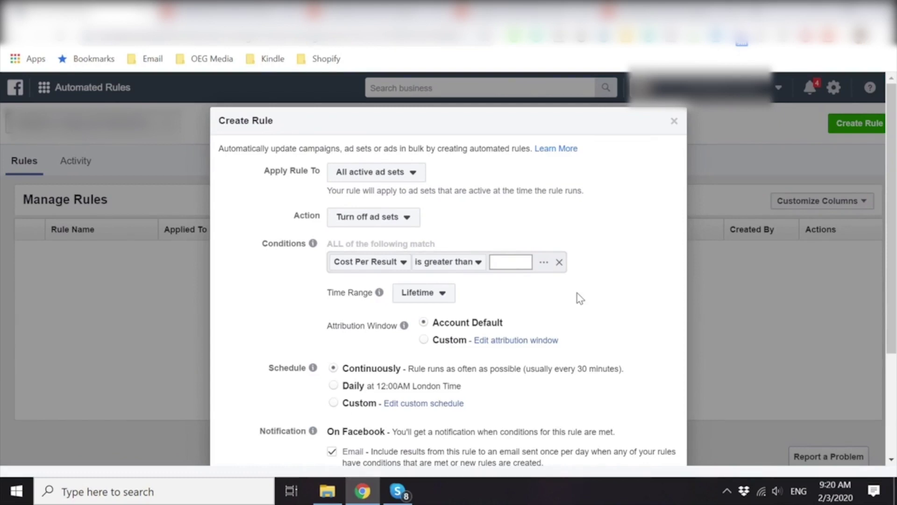
type("22")
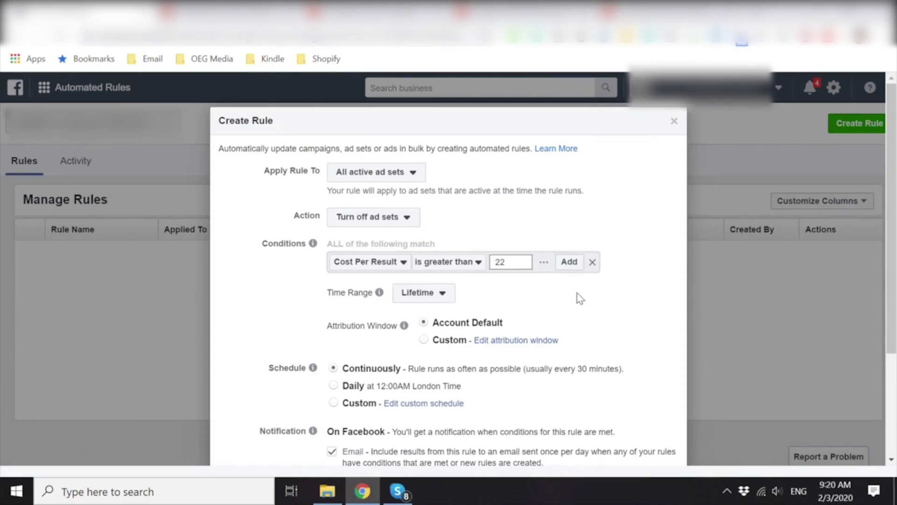
key("BackSpace")
type("3")
left_click(569, 261)
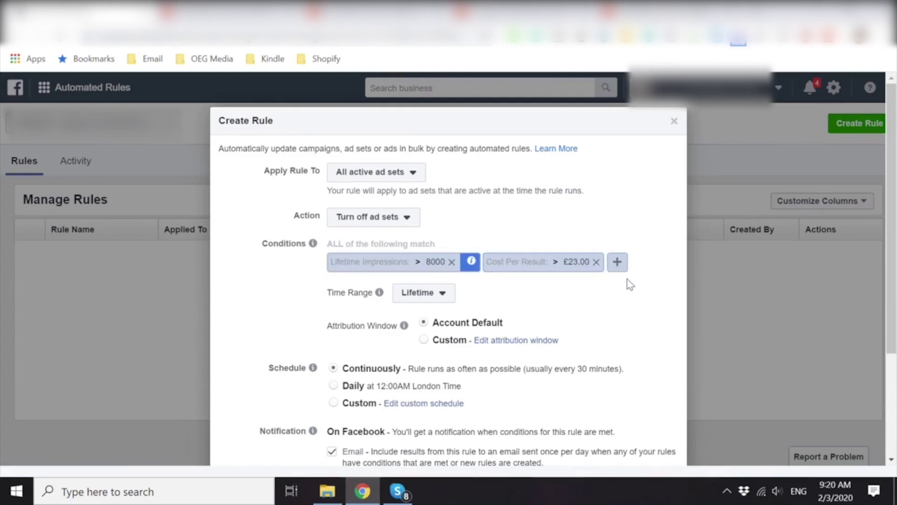
left_click(451, 262)
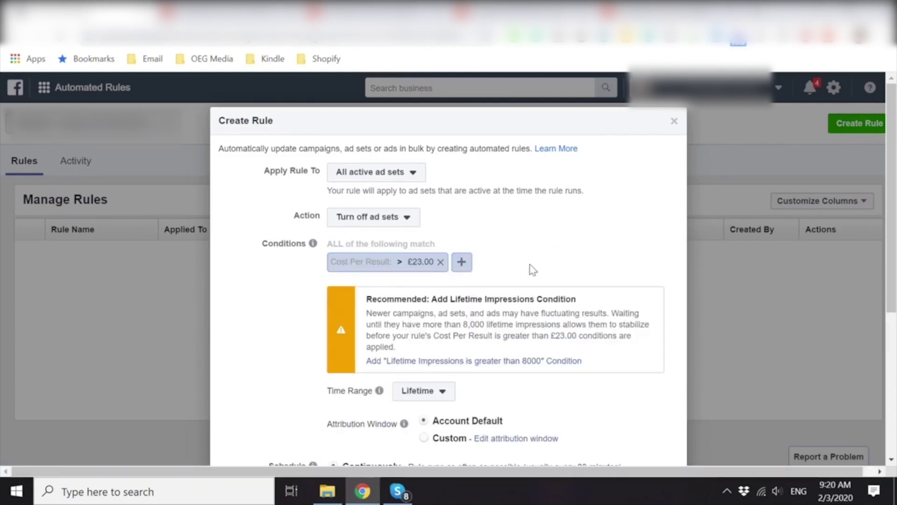
scroll(618, 262, "down", 5)
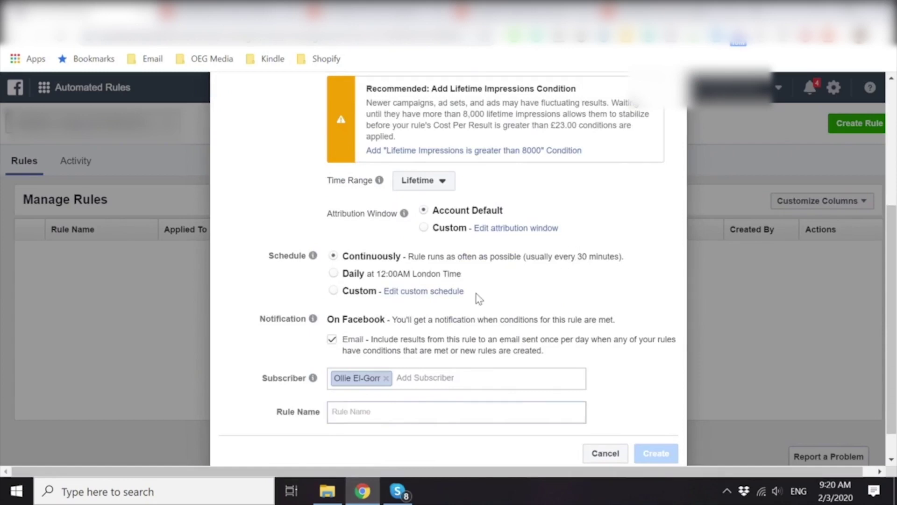
scroll(488, 309, "up", 2)
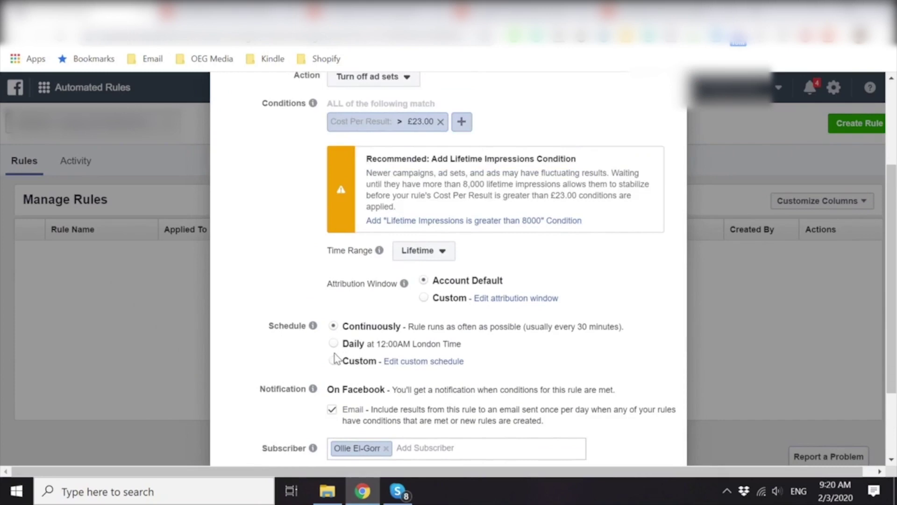
left_click(423, 251)
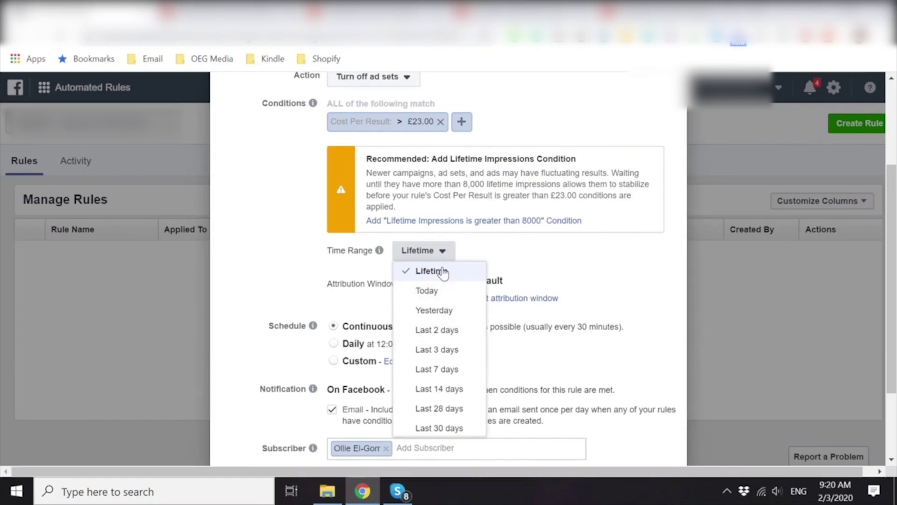
left_click(420, 273)
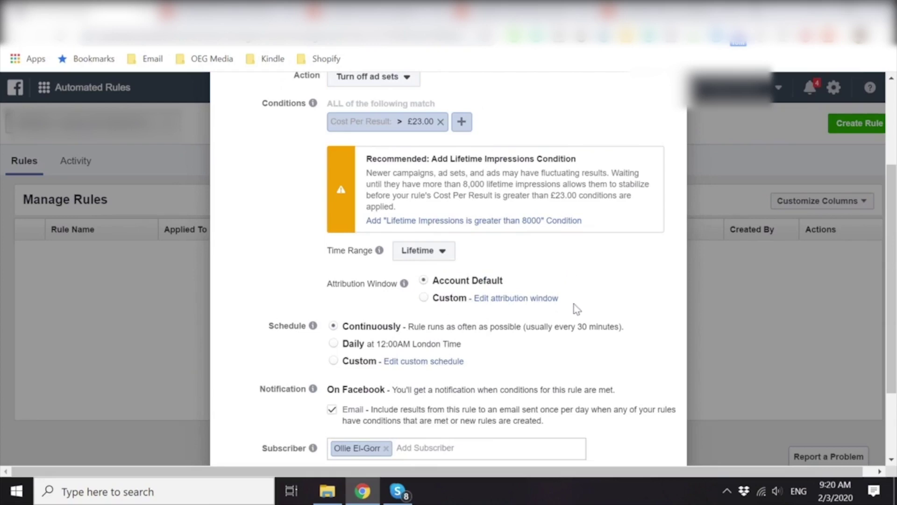
scroll(542, 330, "down", 1)
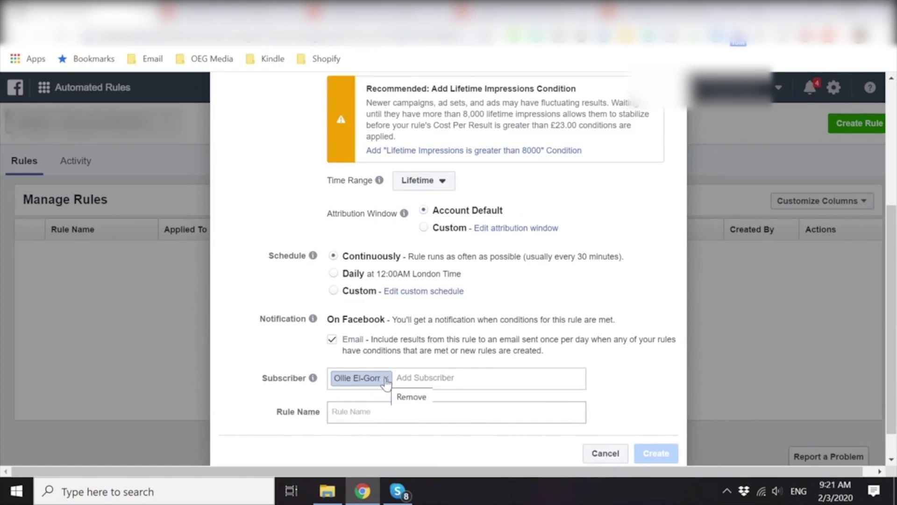
- Name the rule 'Kill Adset if result >23GBP' and create it
left_click(373, 413)
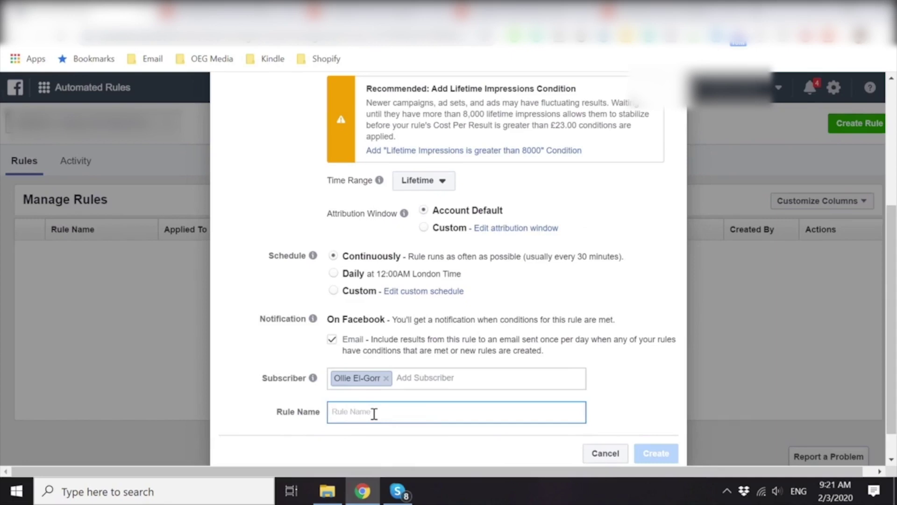
type("K")
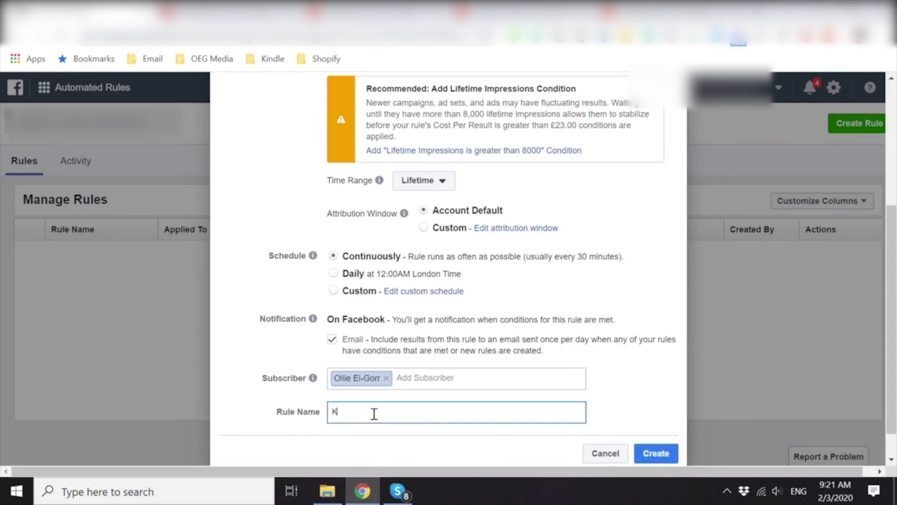
type("ill Adset")
type("if result >23GBP")
scroll(637, 306, "down", 1)
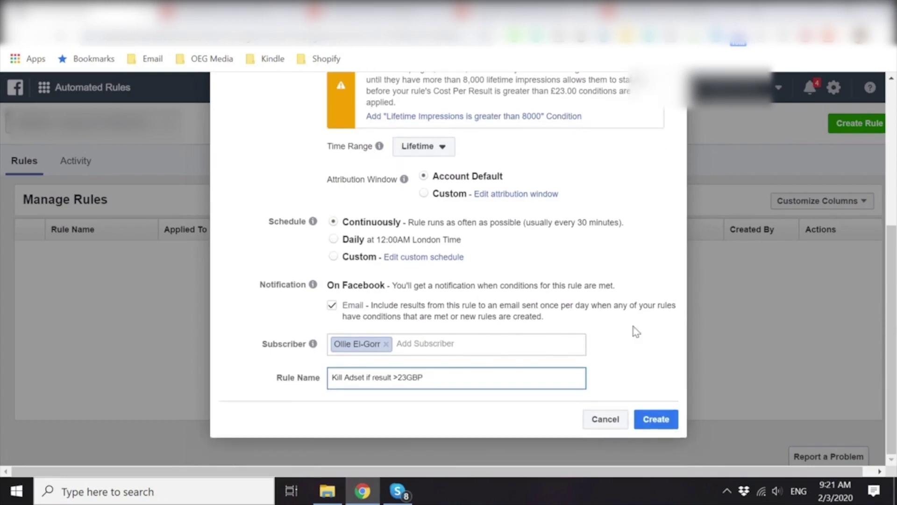
left_click(656, 420)
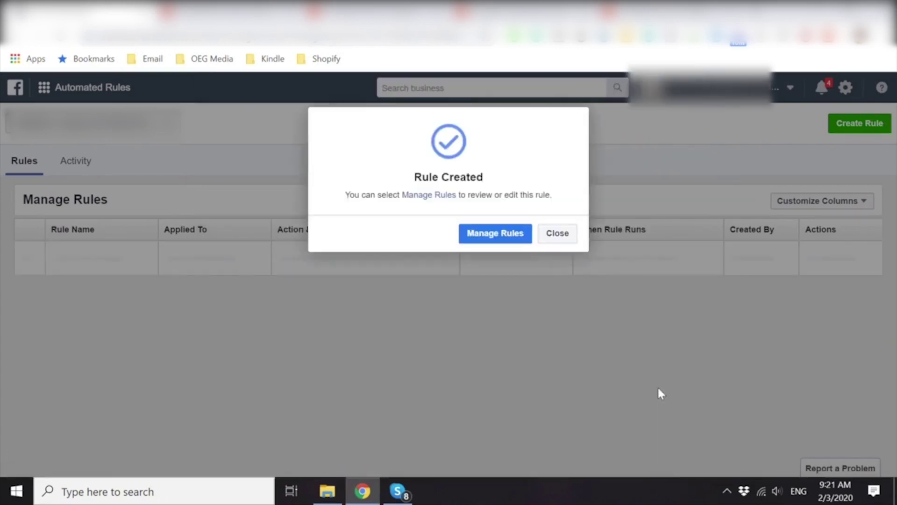
left_click(556, 235)
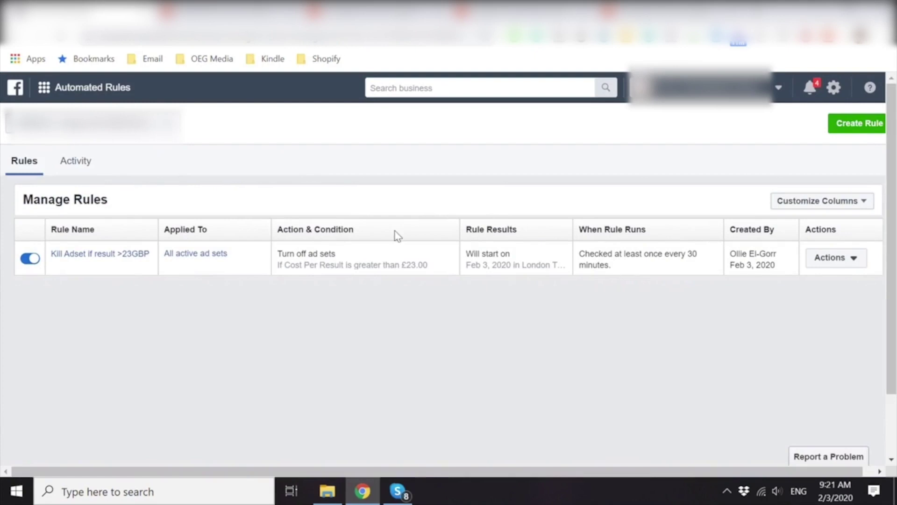
left_click(44, 87)
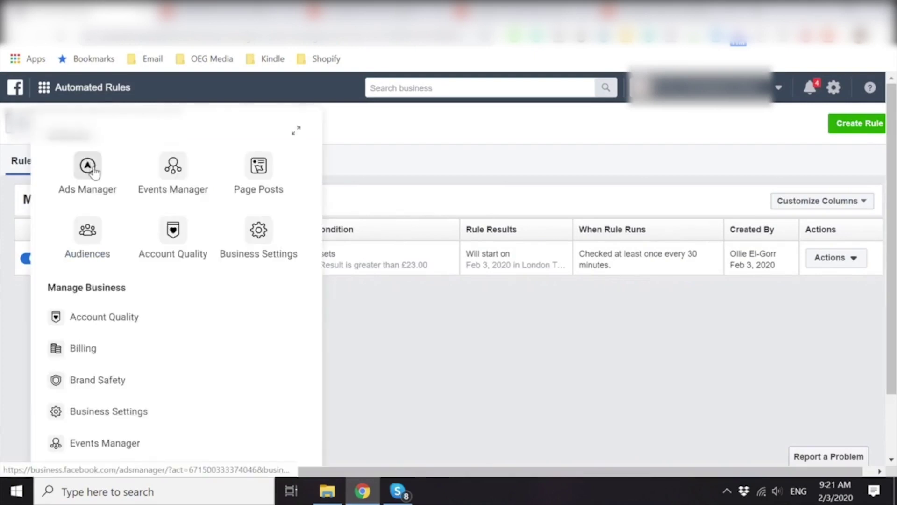
left_click(93, 172)
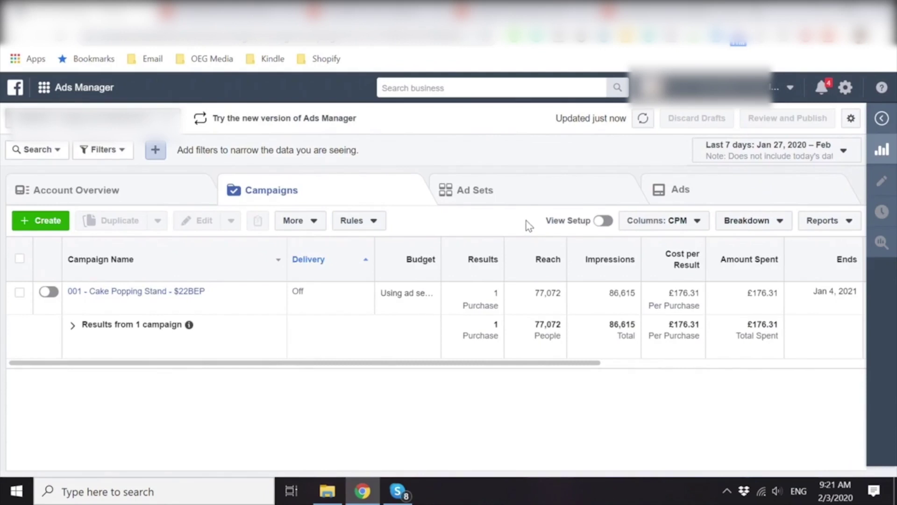
left_click(517, 192)
left_click(369, 194)
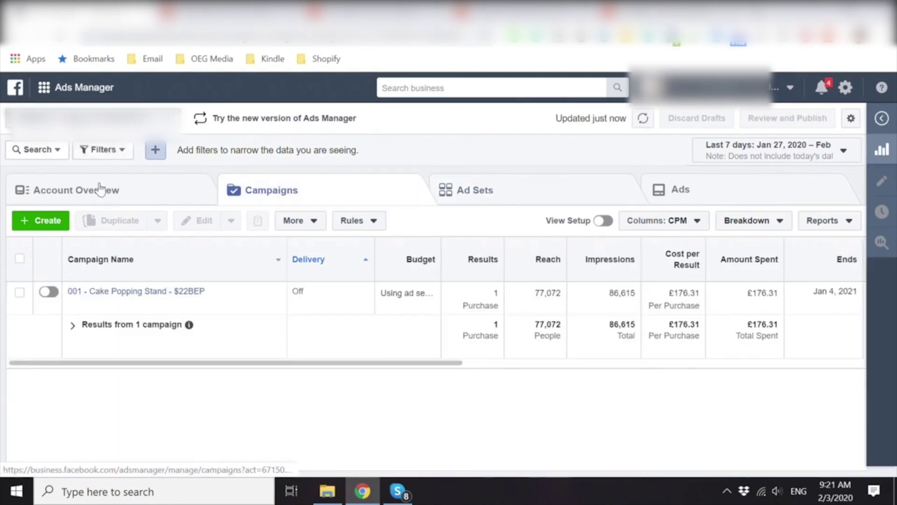
left_click(44, 87)
scroll(100, 234, "down", 10)
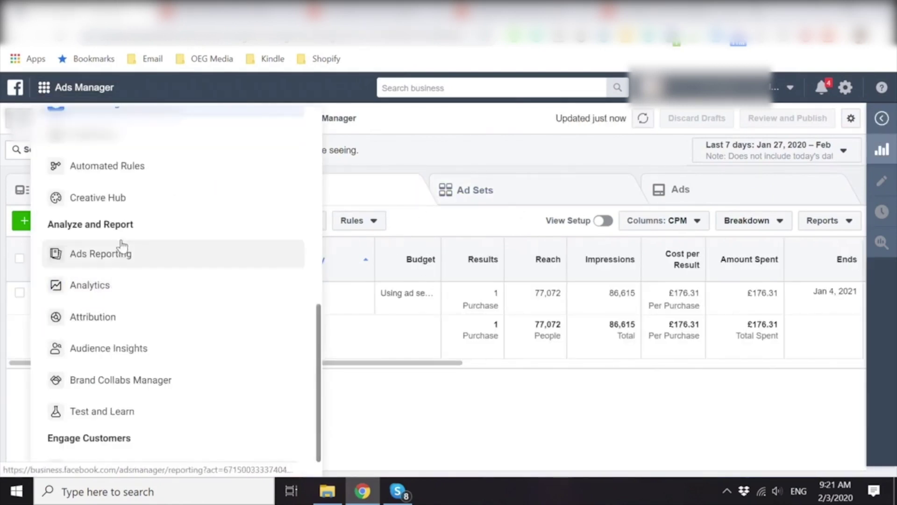
left_click(136, 169)
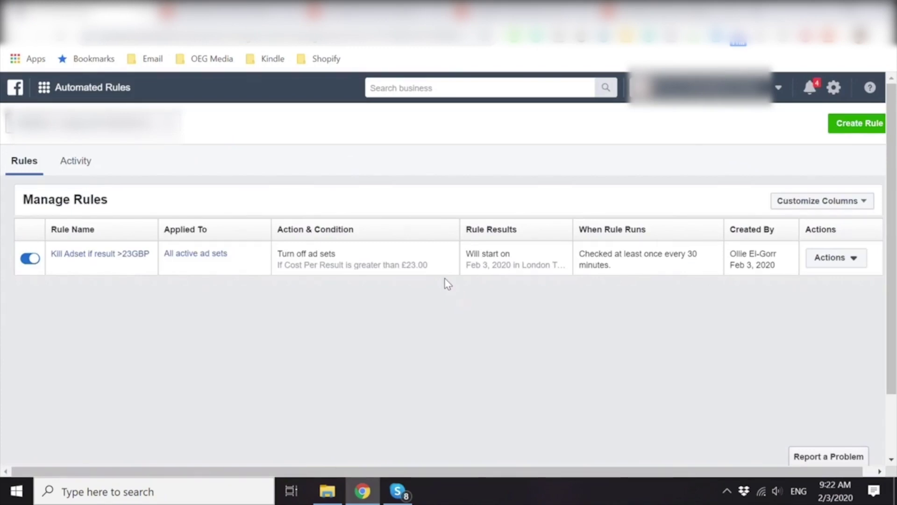
- Edit the Kill Adset rule and add a 'Results is smaller than 1' condition
left_click(823, 258)
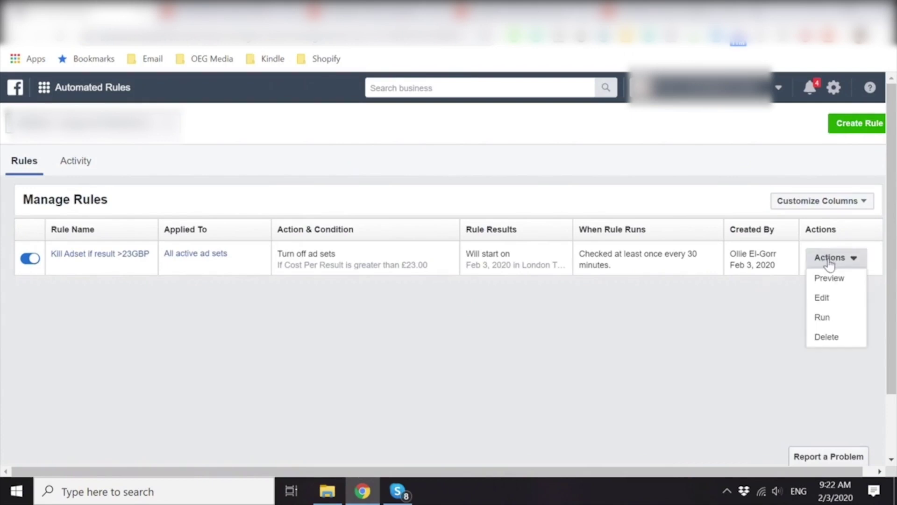
left_click(823, 297)
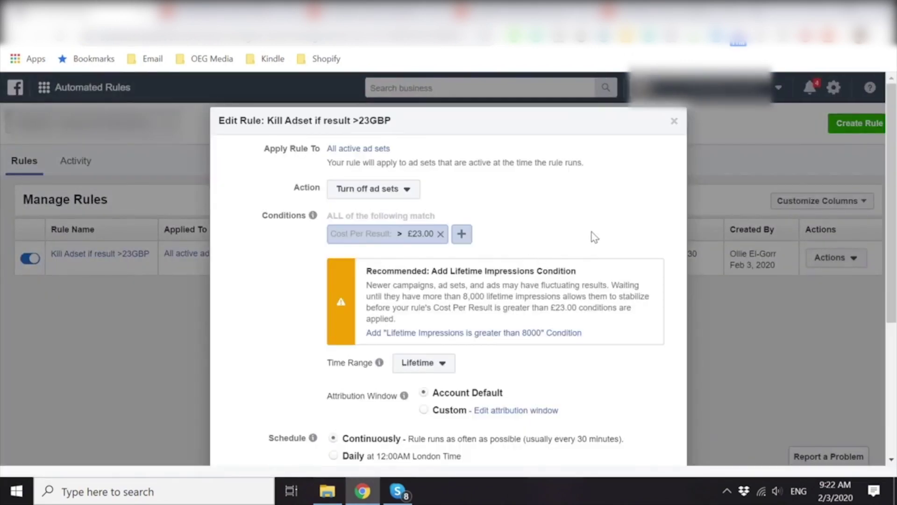
left_click(462, 235)
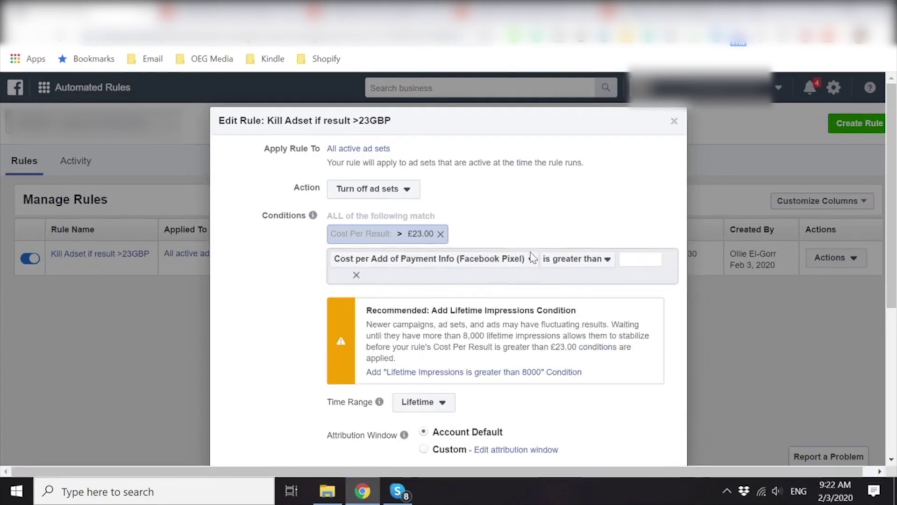
left_click(498, 265)
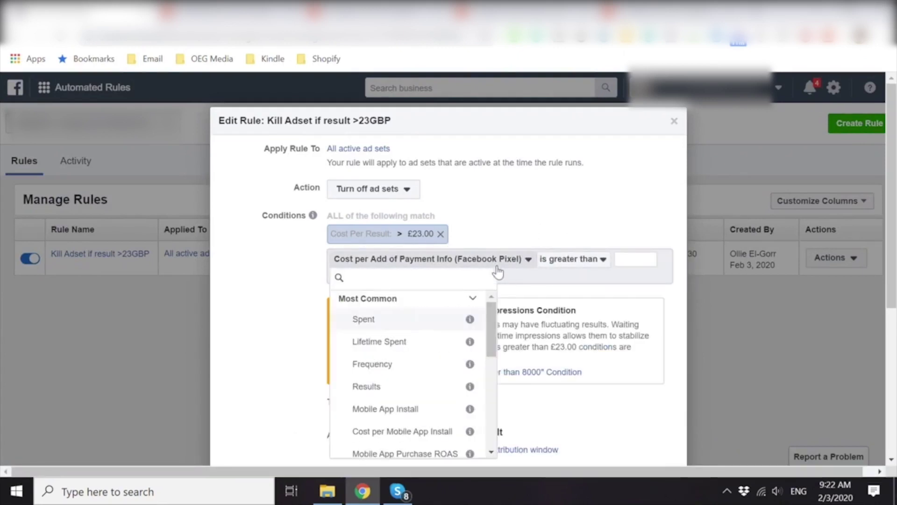
left_click(433, 396)
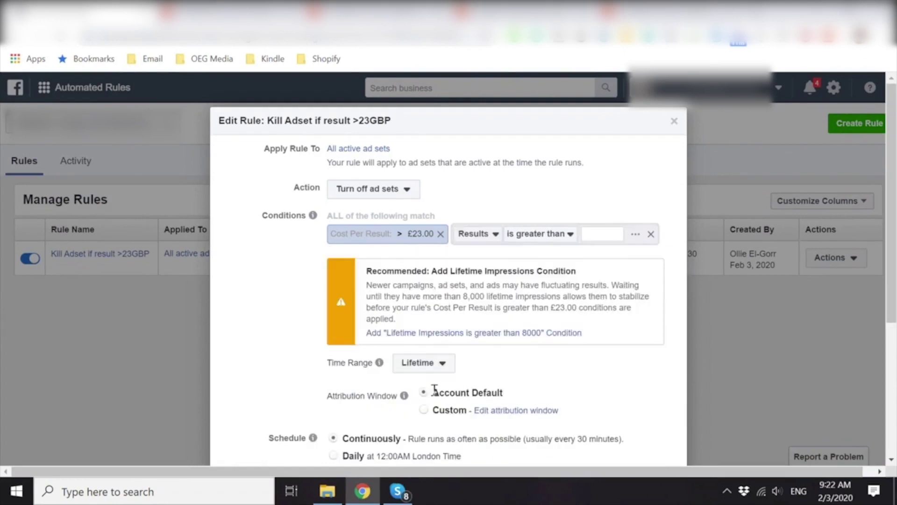
left_click(570, 237)
left_click(575, 271)
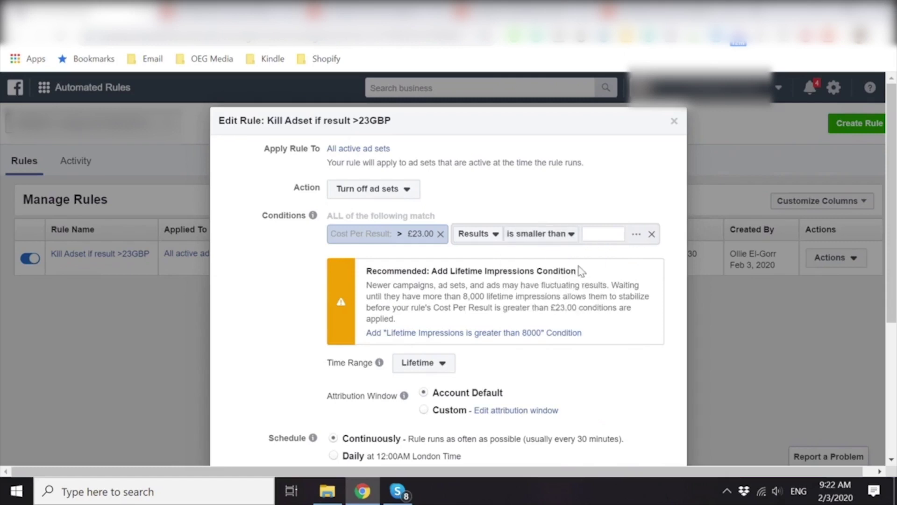
left_click(601, 235)
type("1")
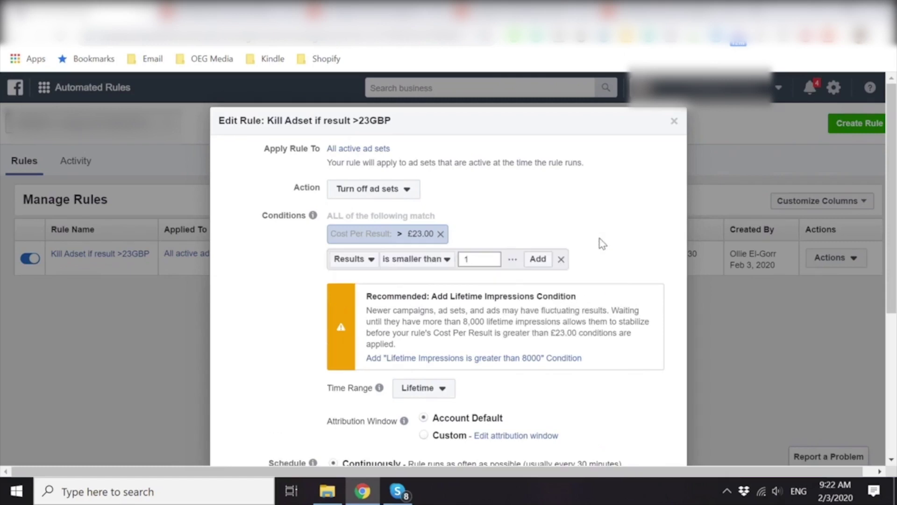
left_click(537, 260)
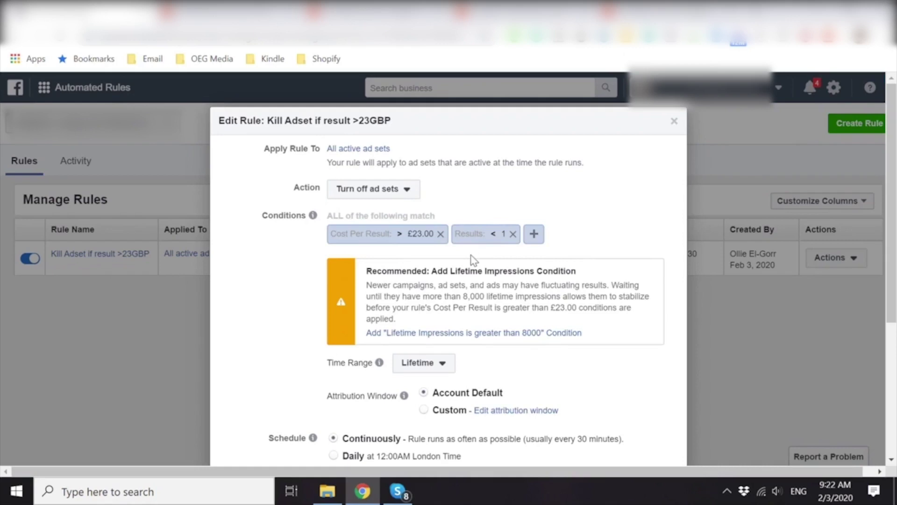
- Switch the Cost Per Result condition's metric to Lifetime Spent, keeping the £23.00 threshold
left_click(379, 243)
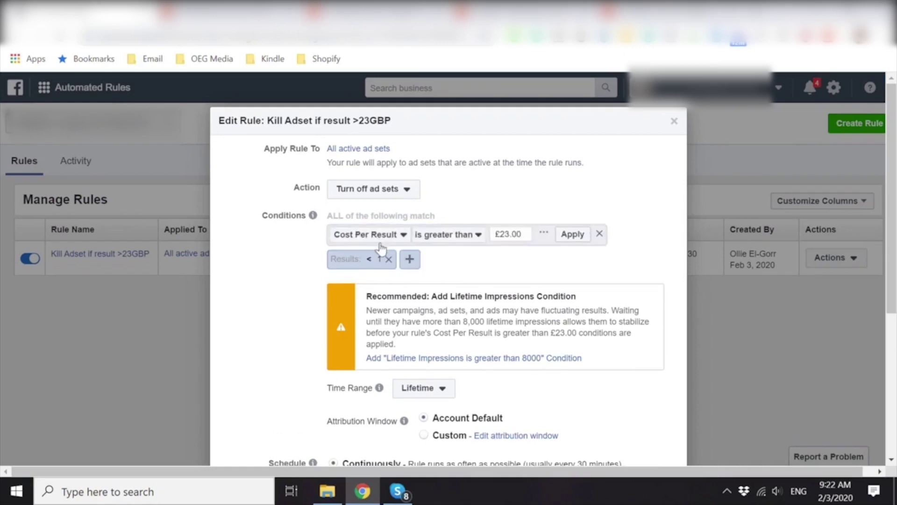
left_click(385, 238)
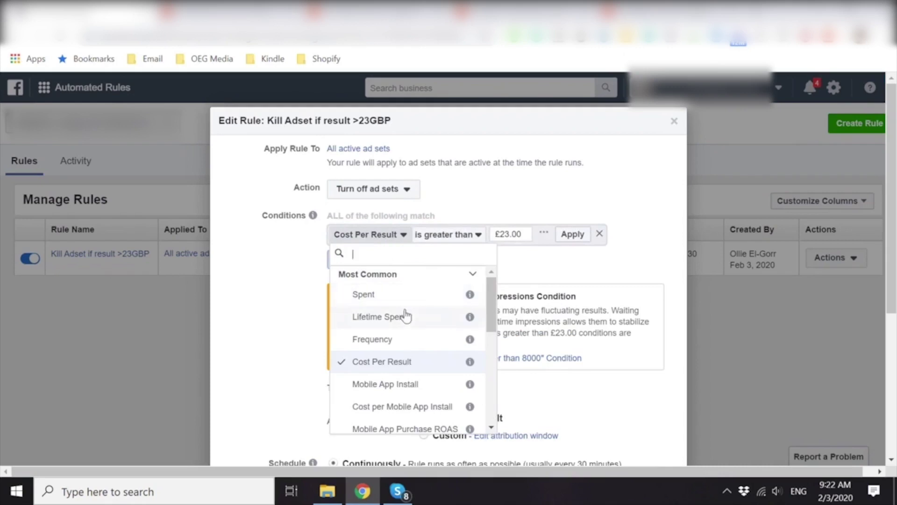
scroll(408, 320, "down", 6)
scroll(408, 327, "up", 6)
left_click(423, 317)
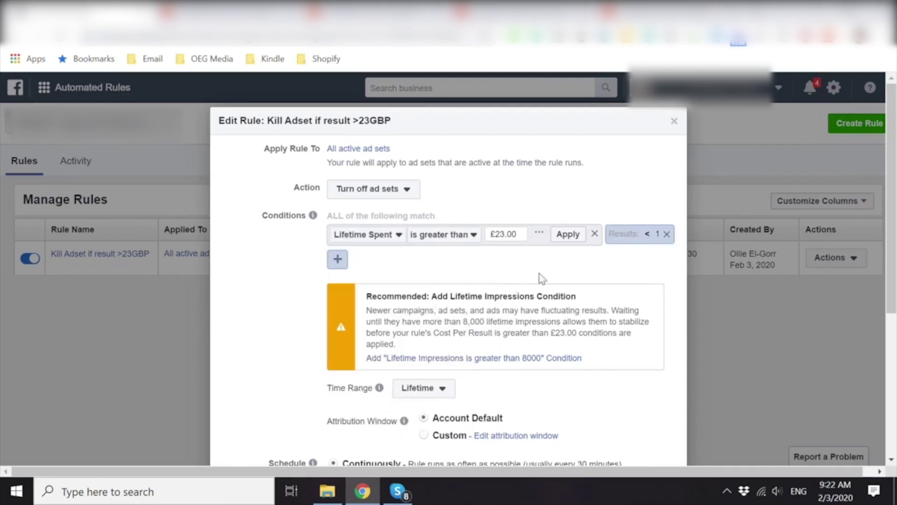
left_click(564, 237)
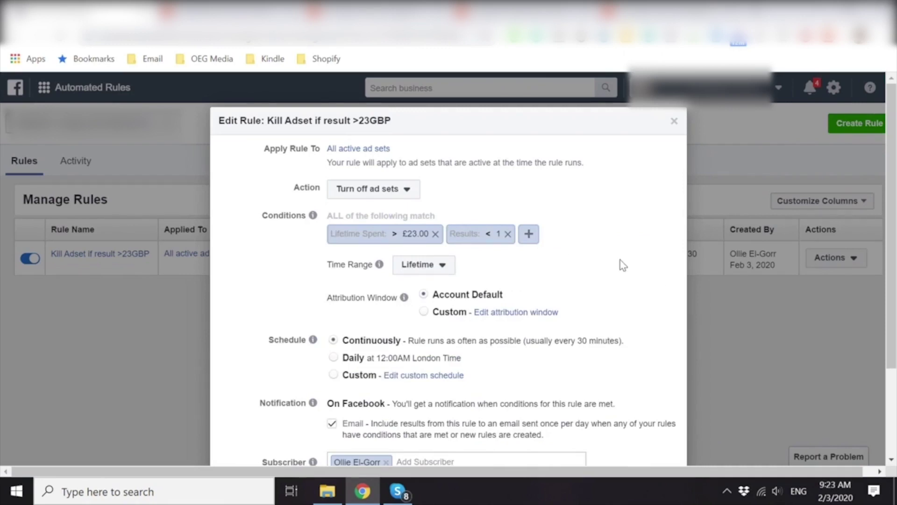
scroll(621, 259, "down", 3)
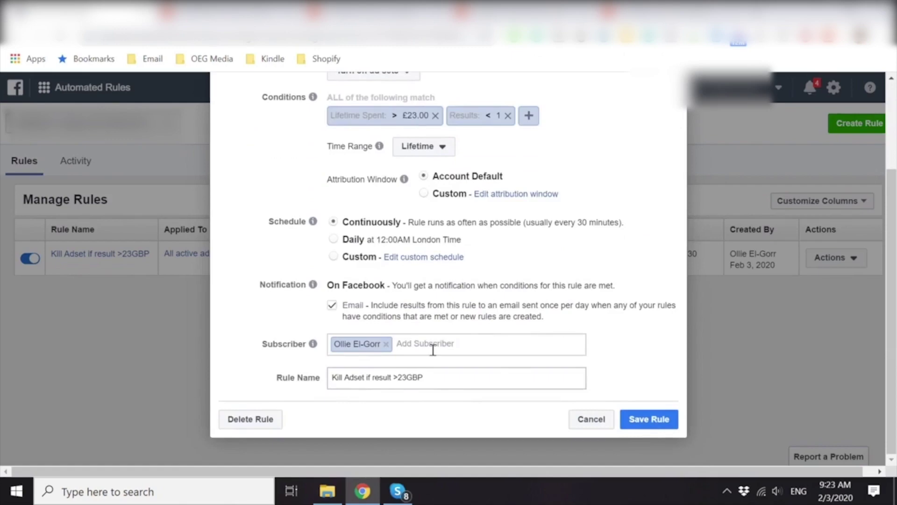